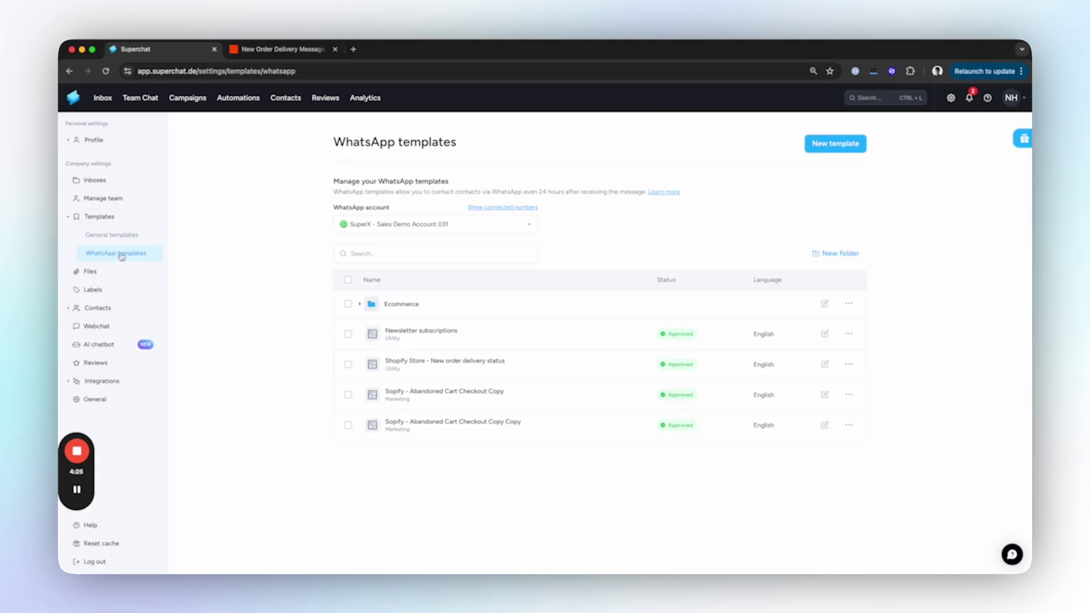
click(836, 145)
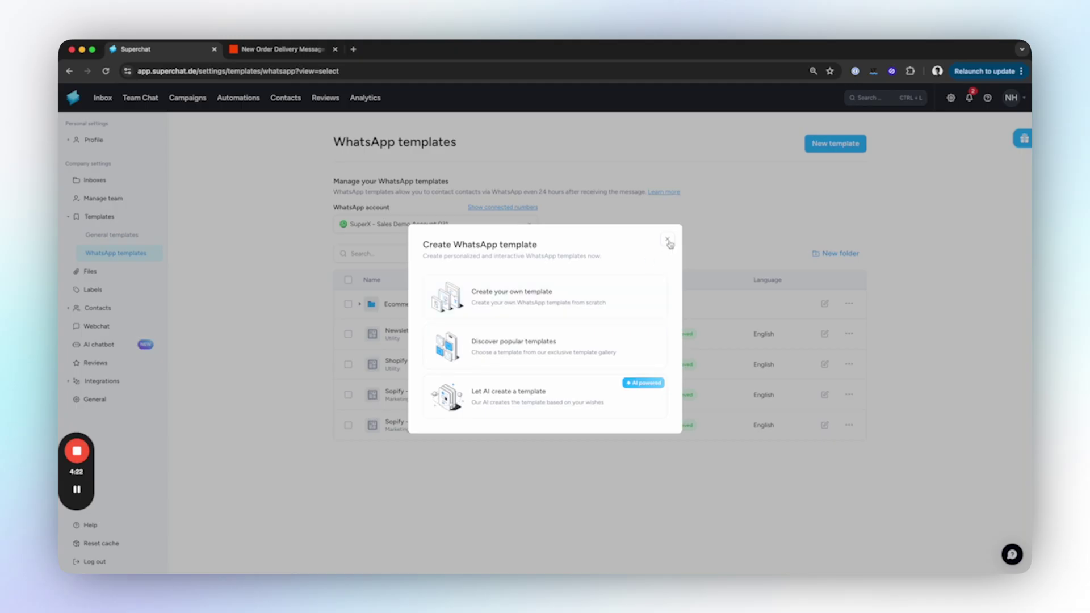
click(670, 240)
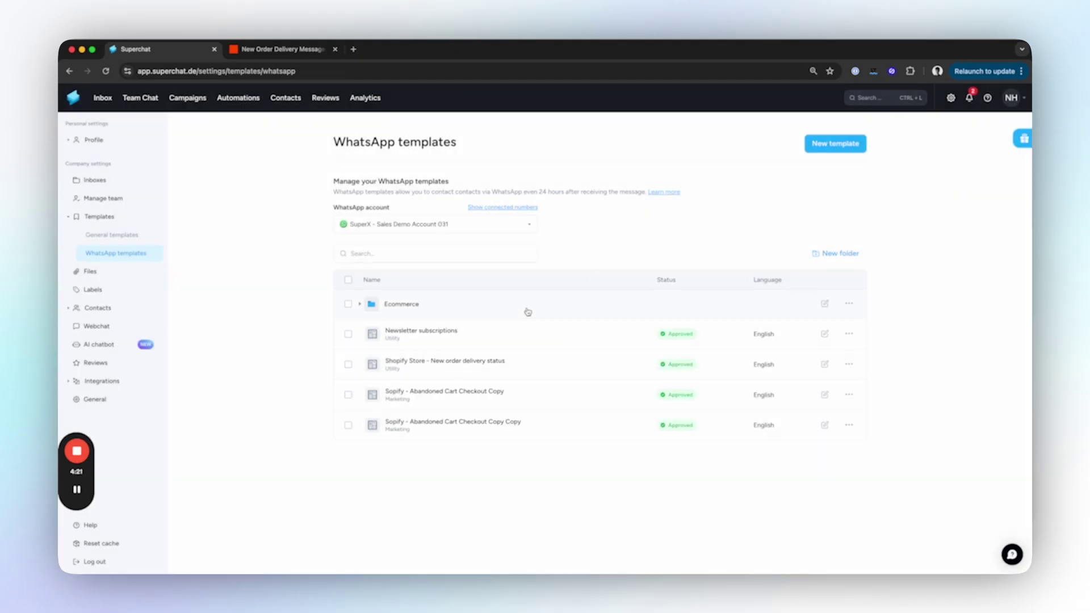
click(493, 366)
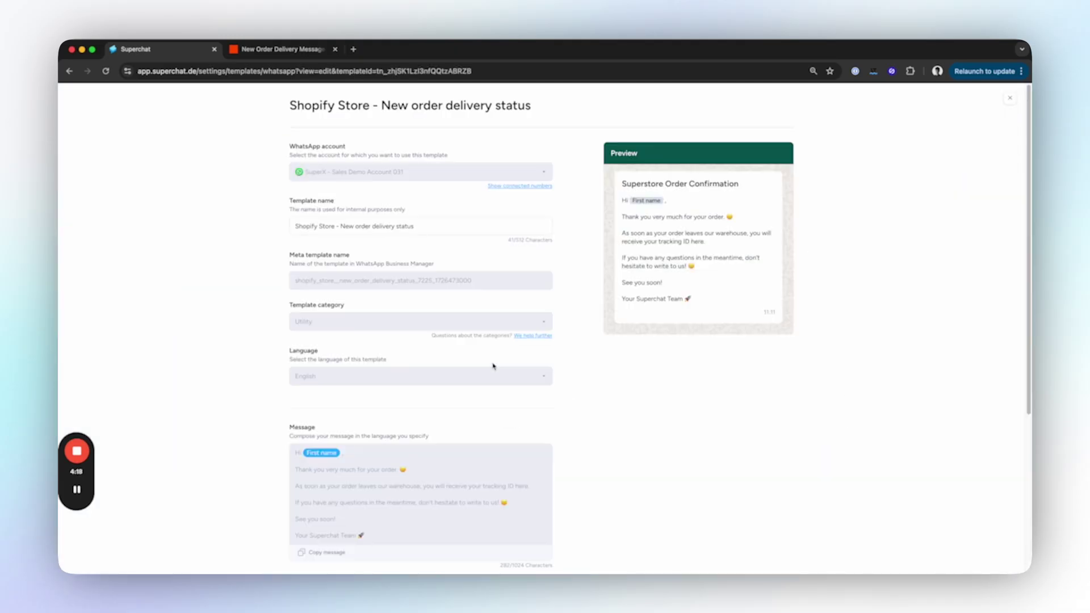
scroll(231, 359, down, 5)
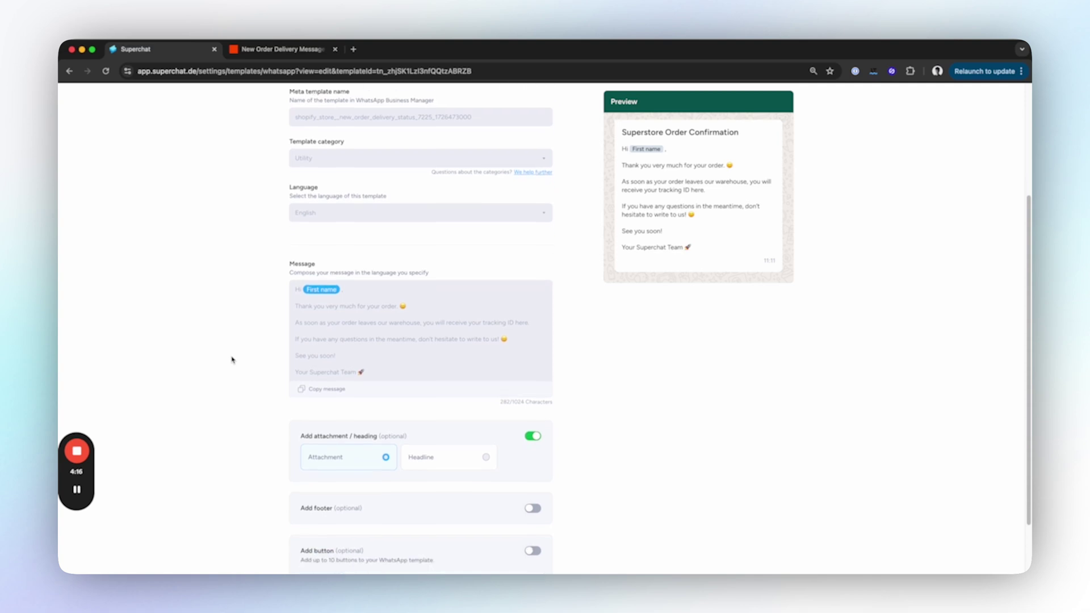
scroll(231, 360, up, 4)
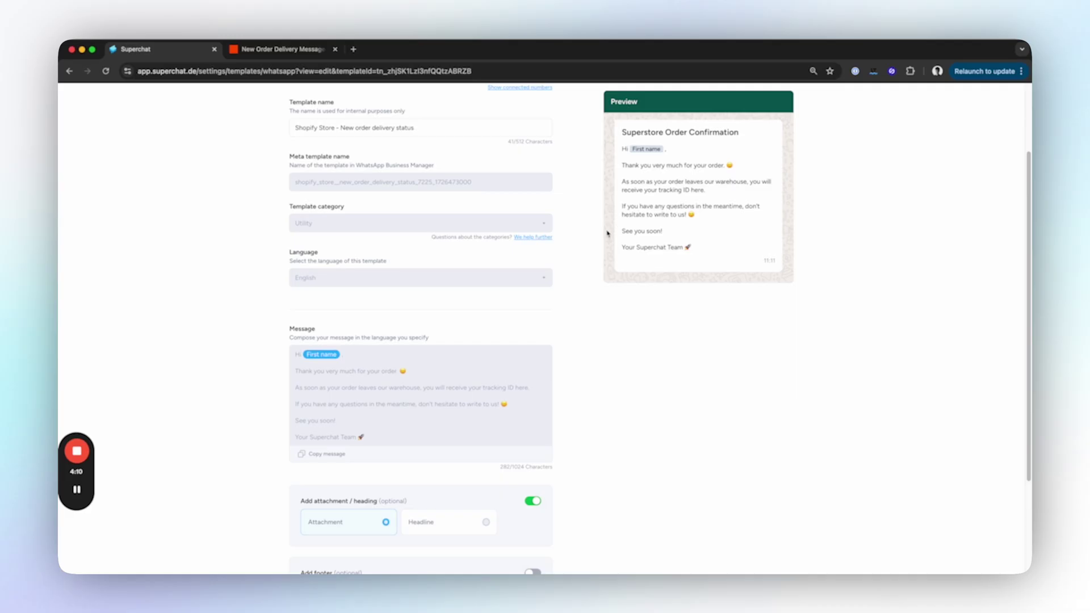
scroll(568, 235, up, 3)
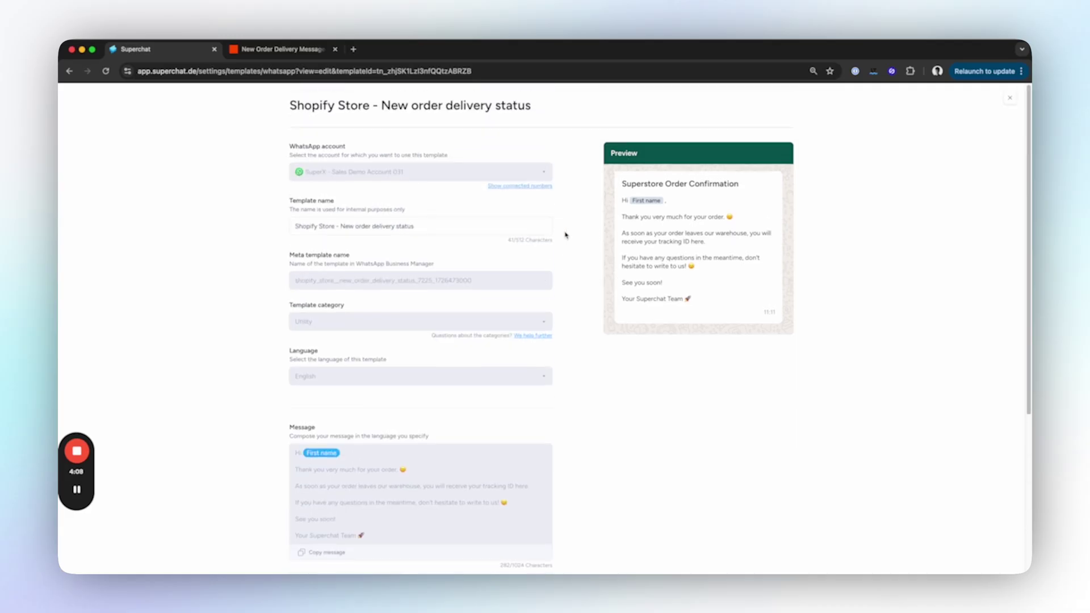
scroll(564, 235, down, 7)
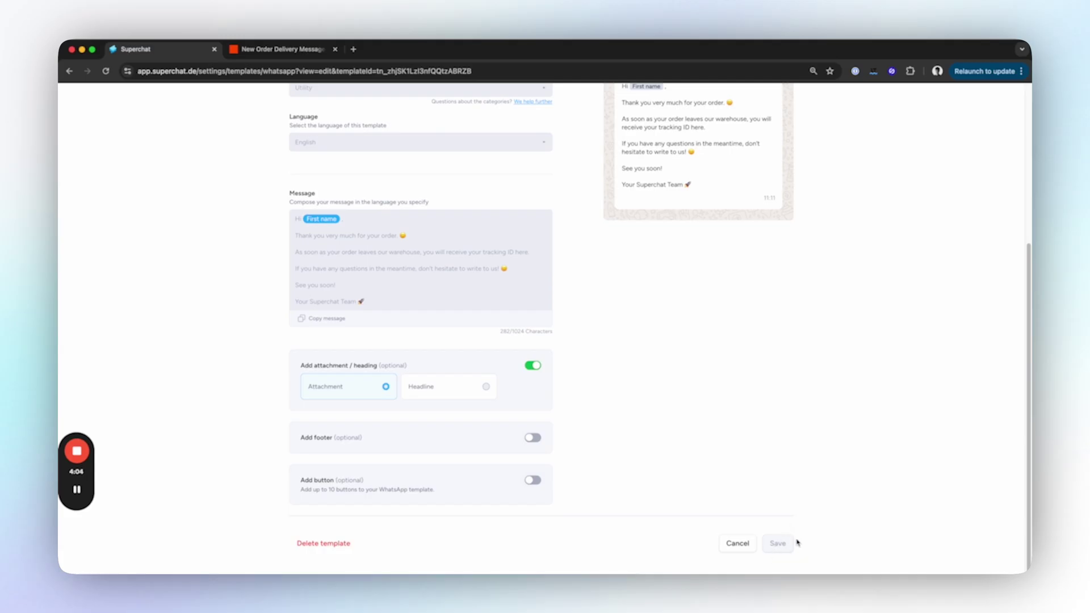
click(737, 545)
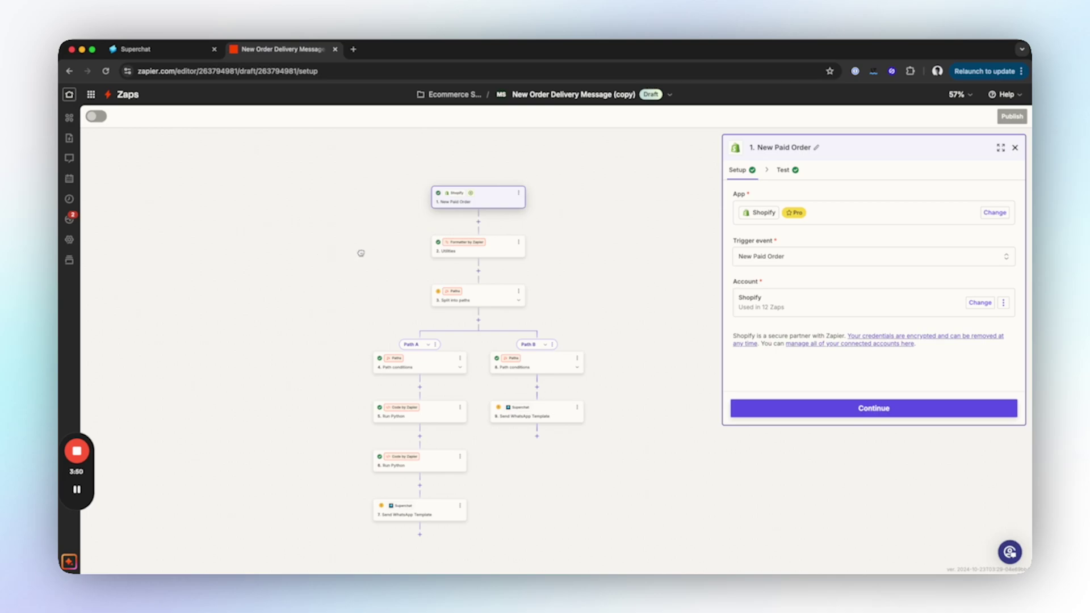
Scroll the draft zap canvas to show the Shopify New Paid Order trigger at the top.
scroll(386, 245, down, 2)
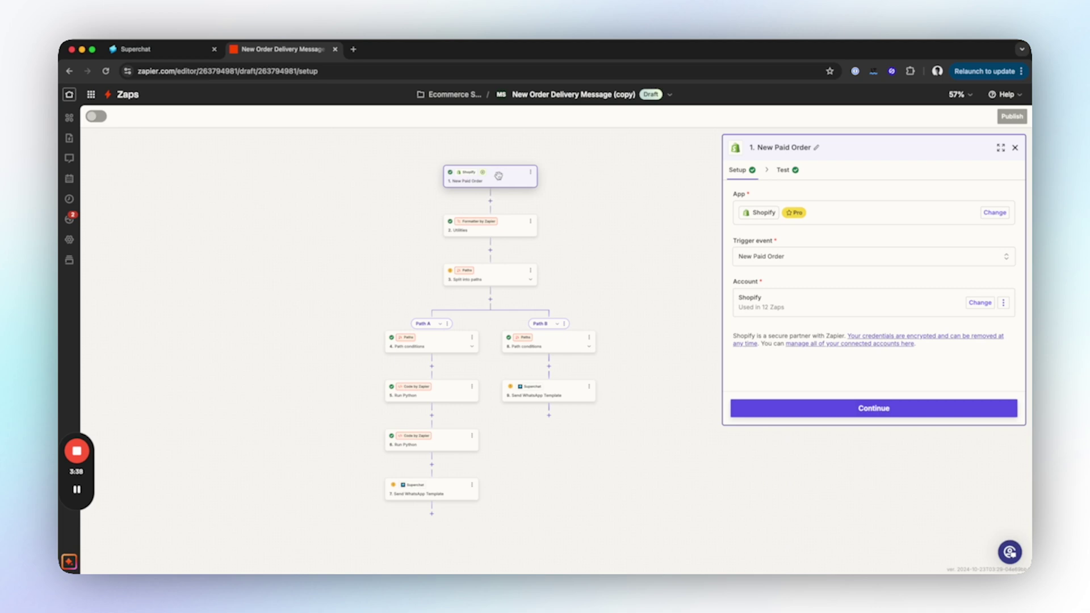
scroll(498, 176, up, 10)
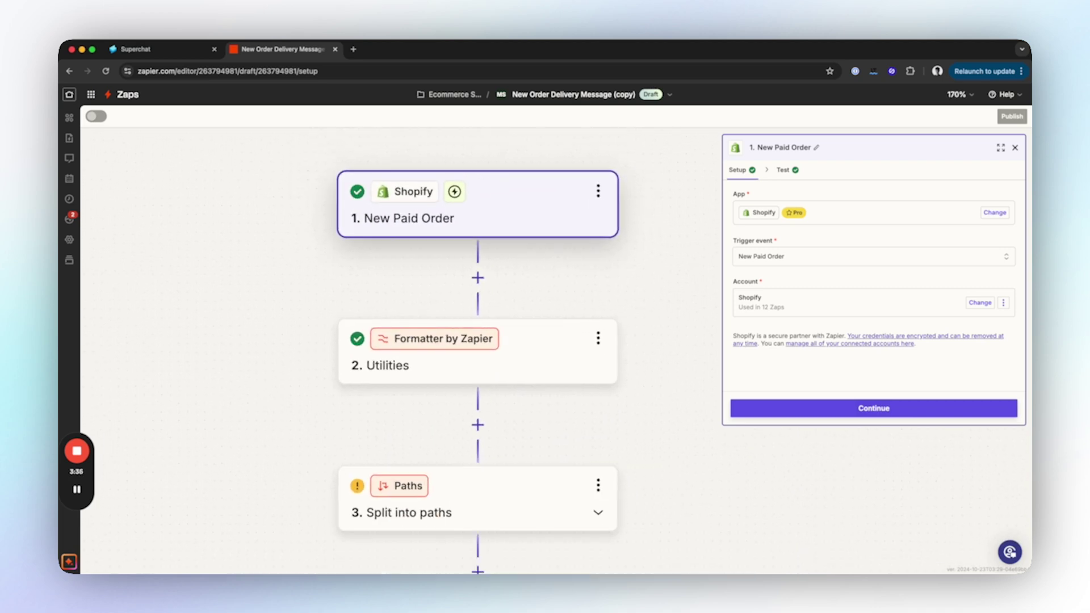
scroll(497, 180, up, 2)
scroll(497, 181, up, 2)
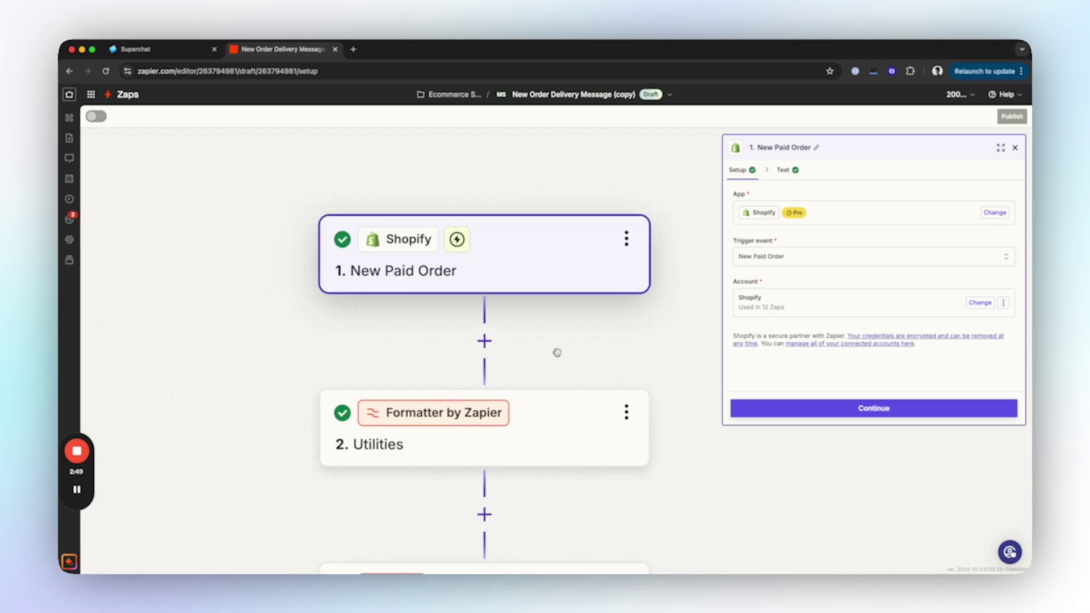
Inspect the Formatter Utilities lookup table mapping DE, GB, US, MX to +49, +44, +1, +52.
click(518, 432)
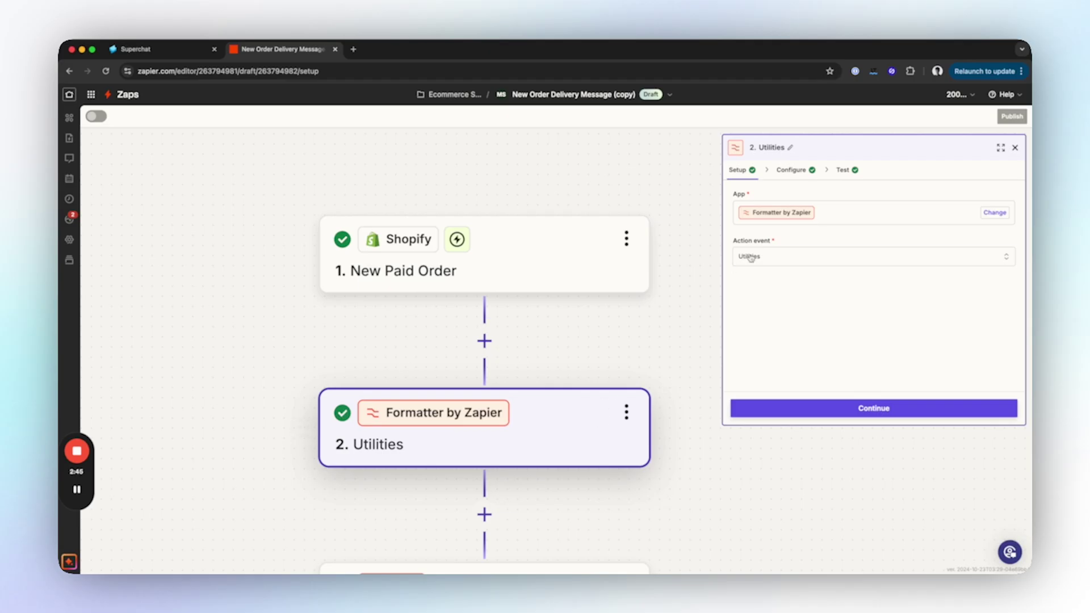
click(790, 170)
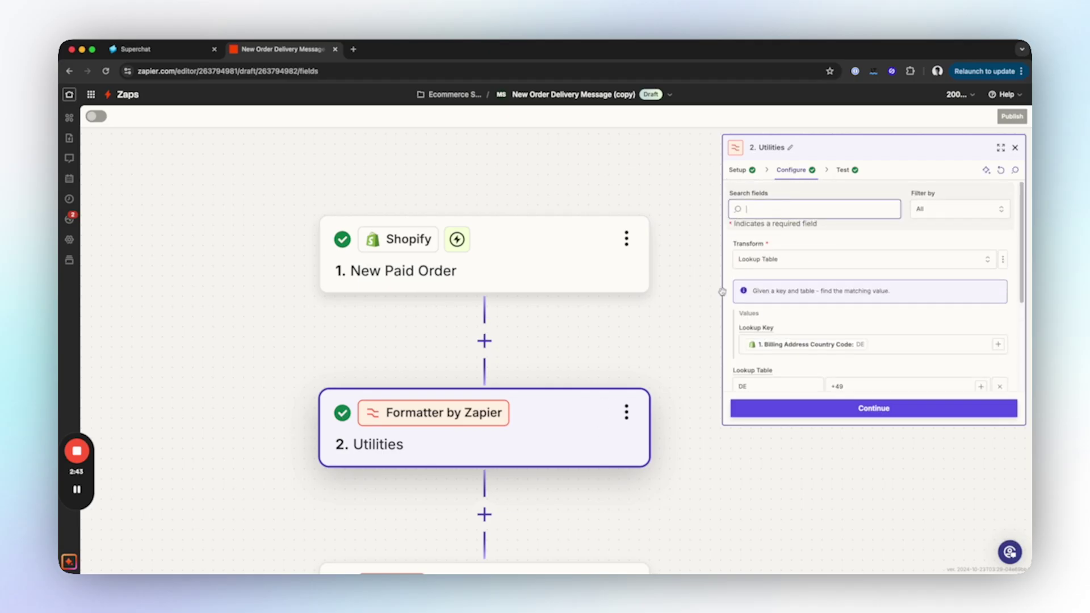
scroll(764, 260, down, 3)
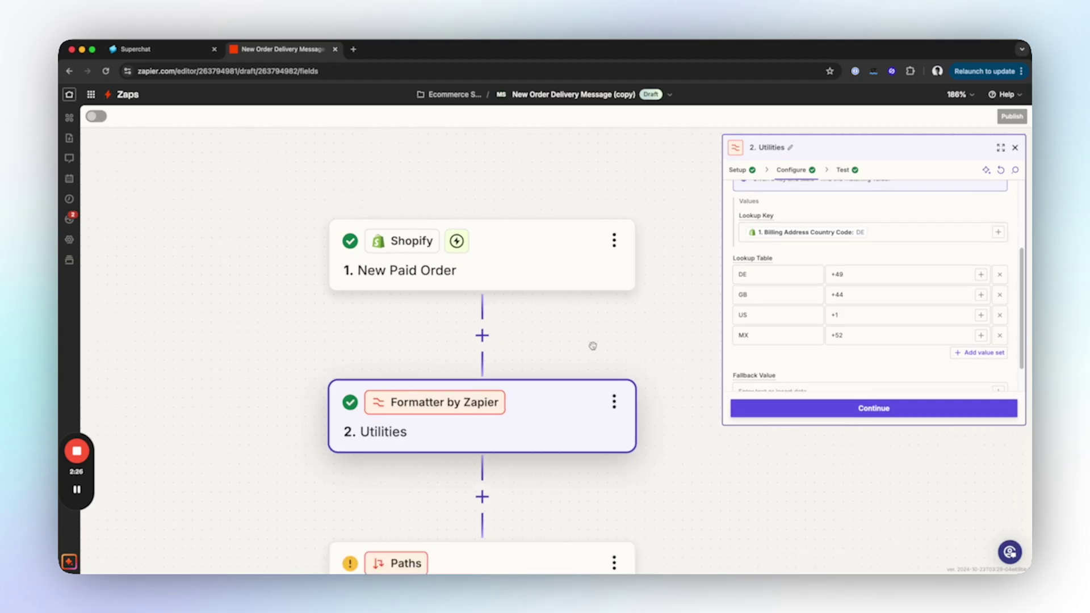
scroll(592, 345, down, 5)
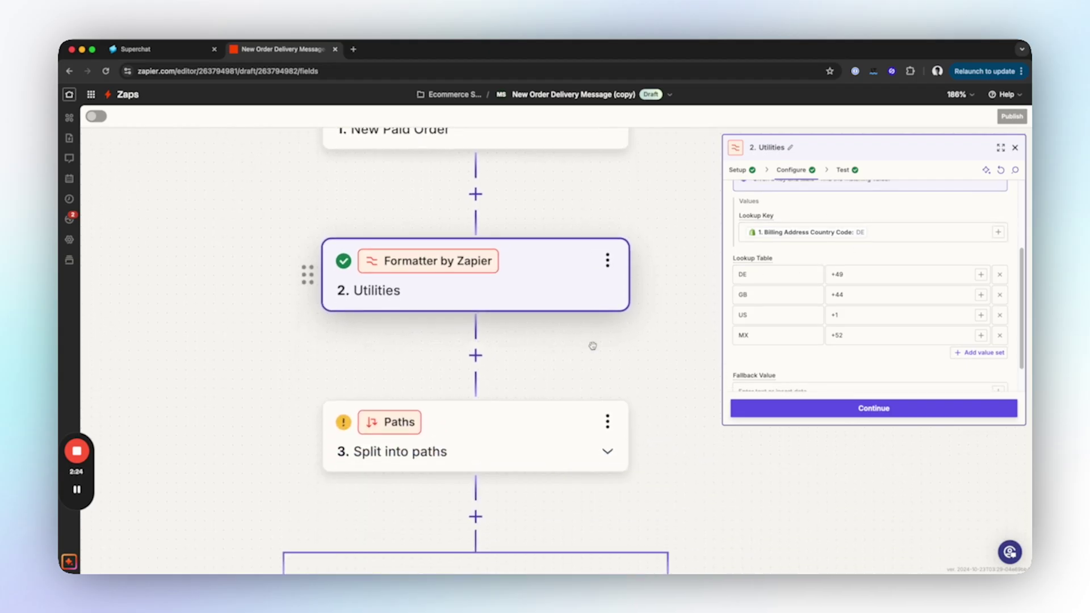
scroll(592, 346, down, 3)
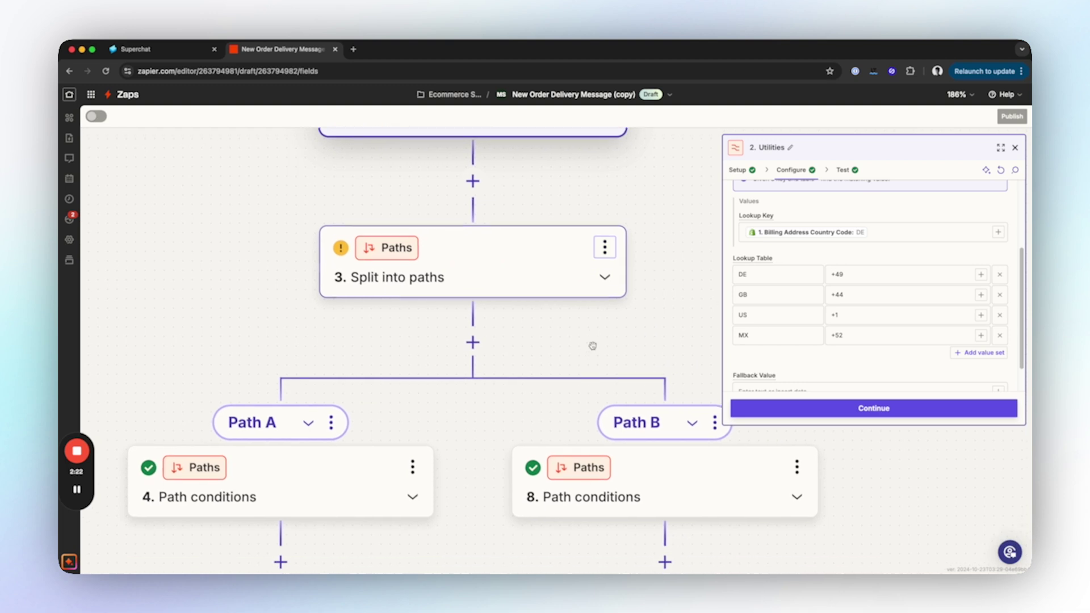
scroll(591, 346, down, 3)
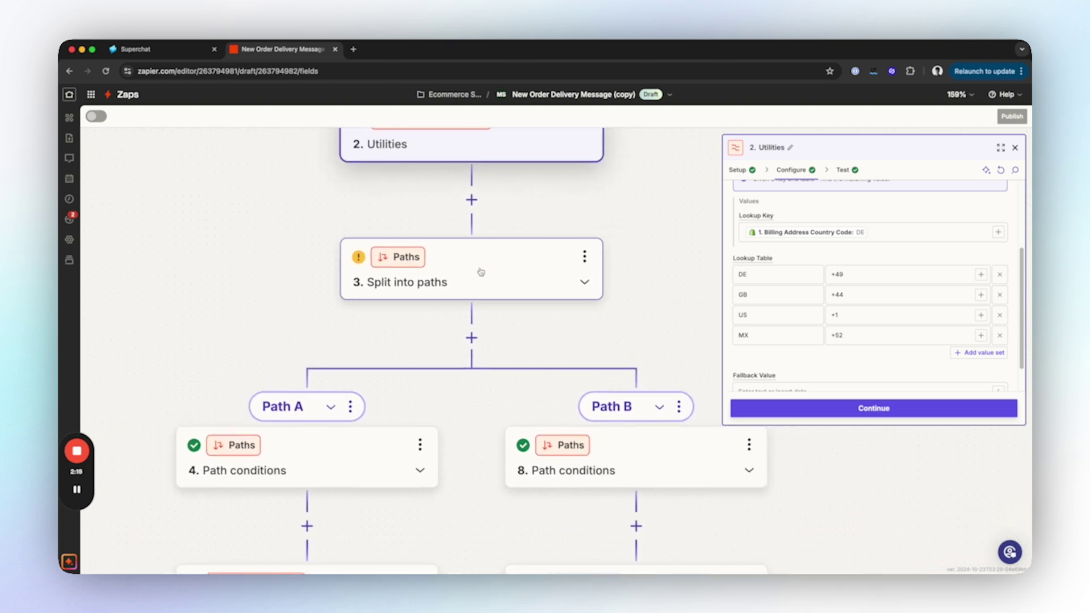
Check Path B's filter rules, then bring up its step 9 Send WhatsApp Template.
click(637, 456)
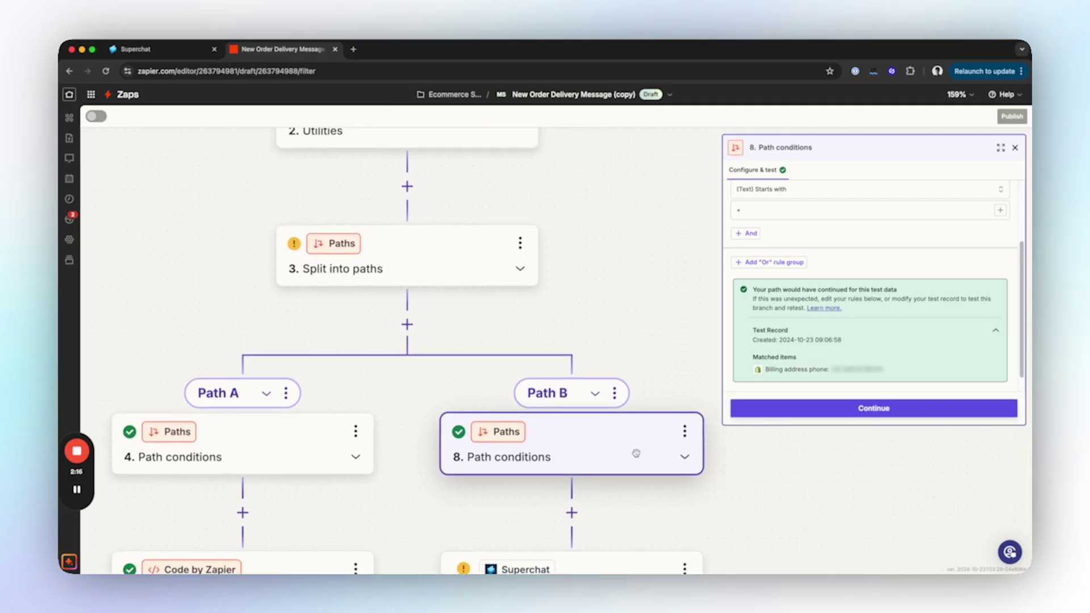
scroll(802, 341, up, 1)
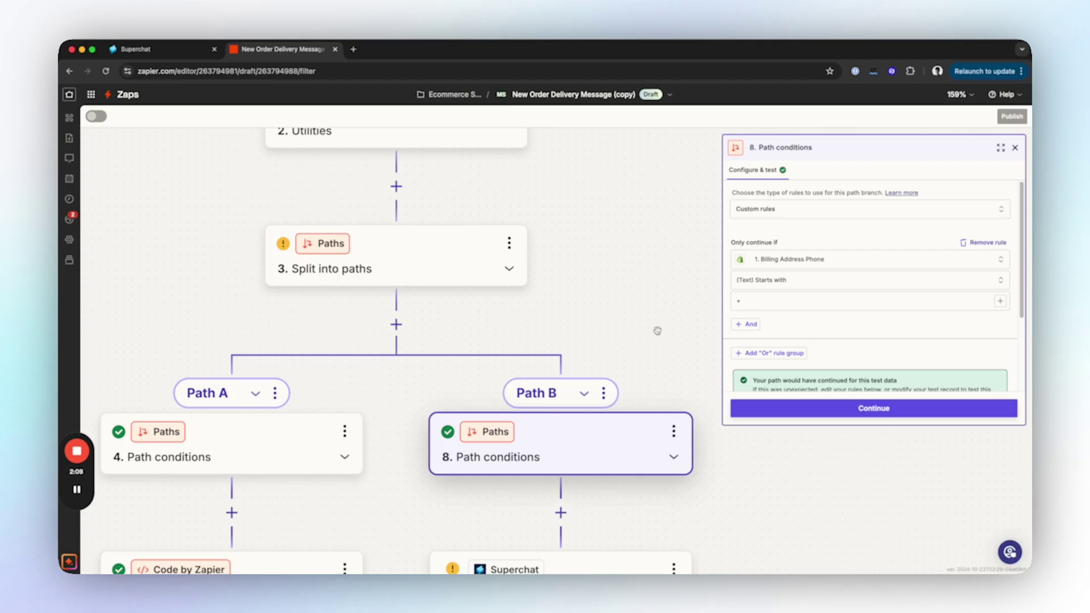
scroll(653, 329, down, 5)
scroll(656, 330, down, 3)
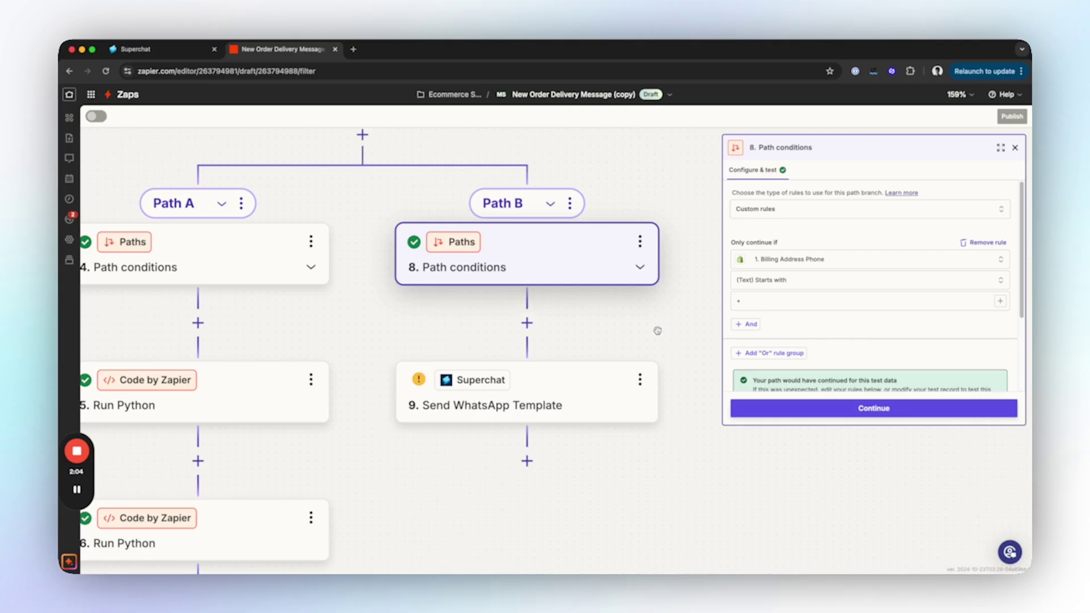
click(578, 389)
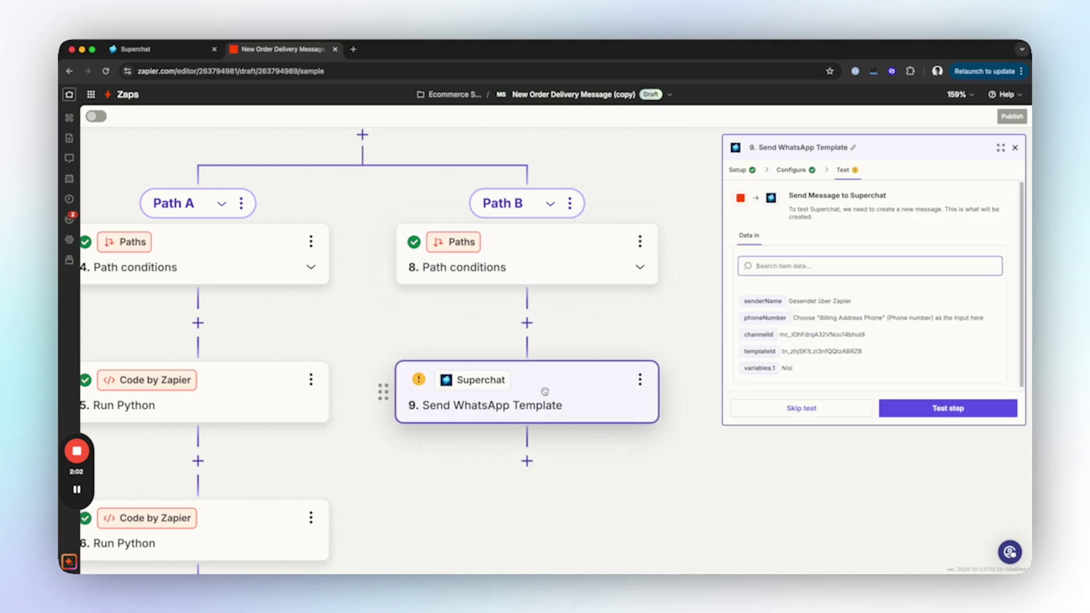
Inspect step 9's 'Shopify Store - New order delivery status' template, billing phone and first-name fields.
click(739, 170)
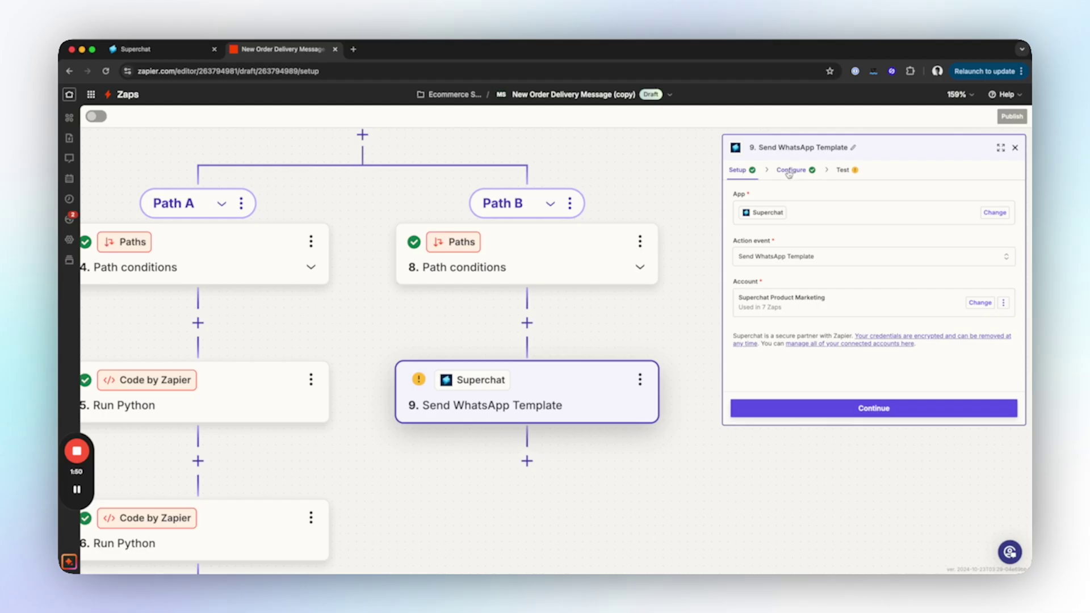
click(790, 171)
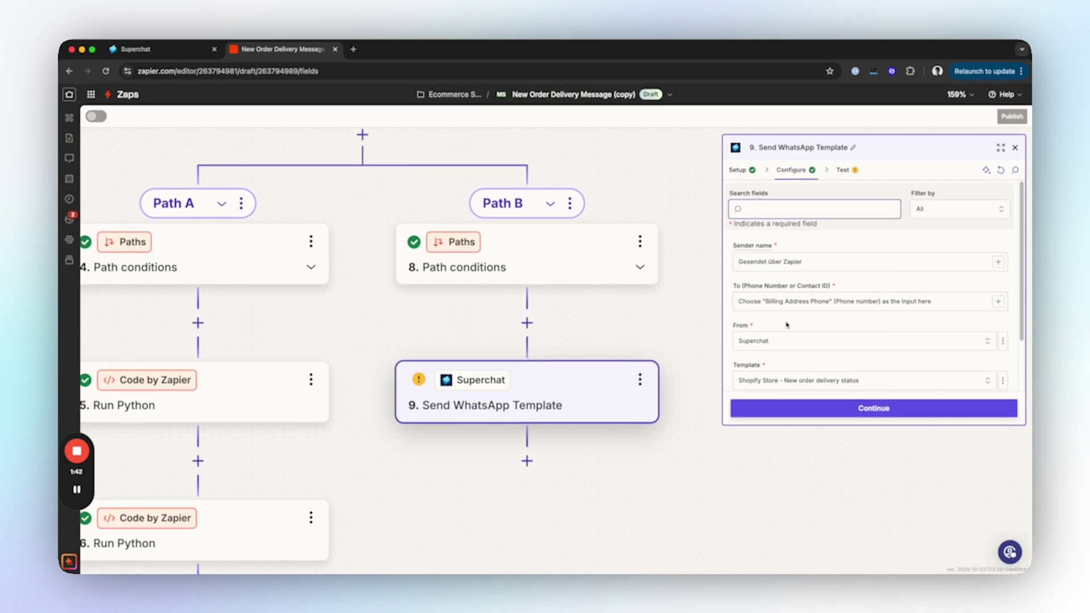
scroll(823, 323, down, 2)
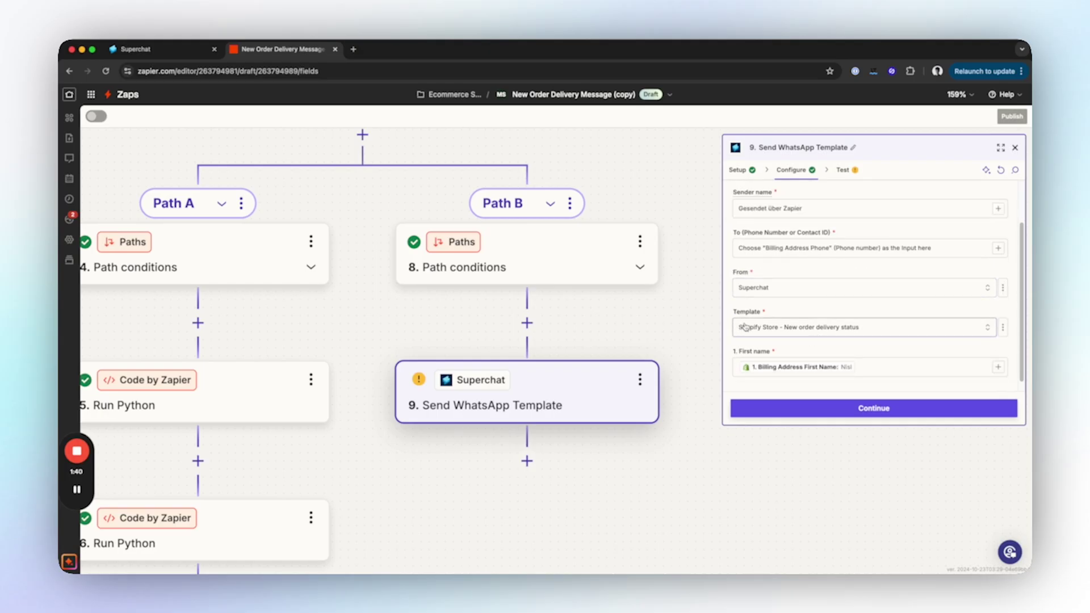
click(745, 327)
click(746, 327)
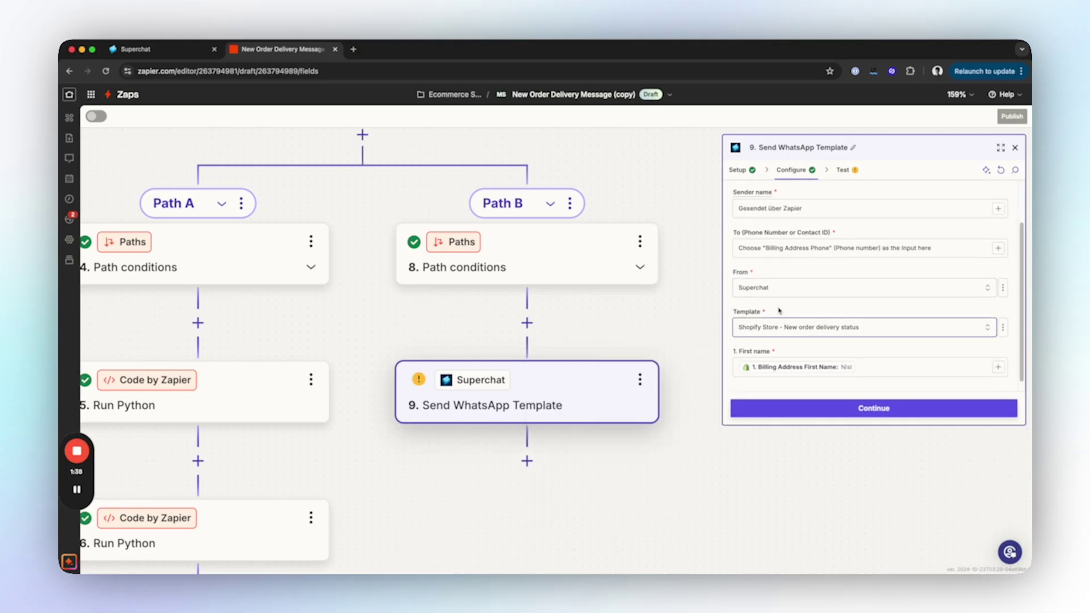
scroll(778, 310, up, 1)
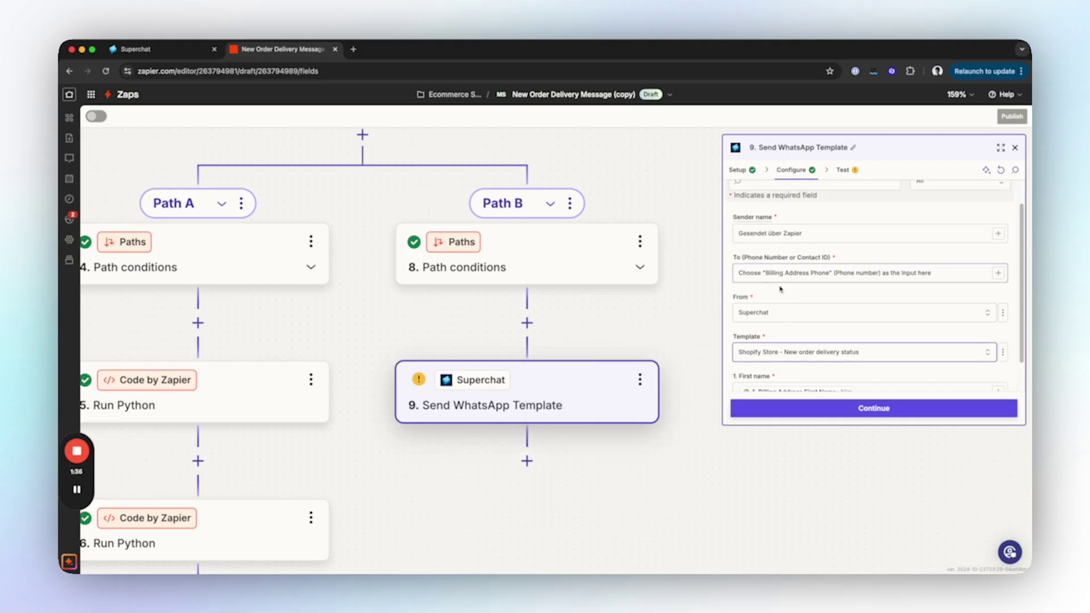
scroll(781, 295, down, 1)
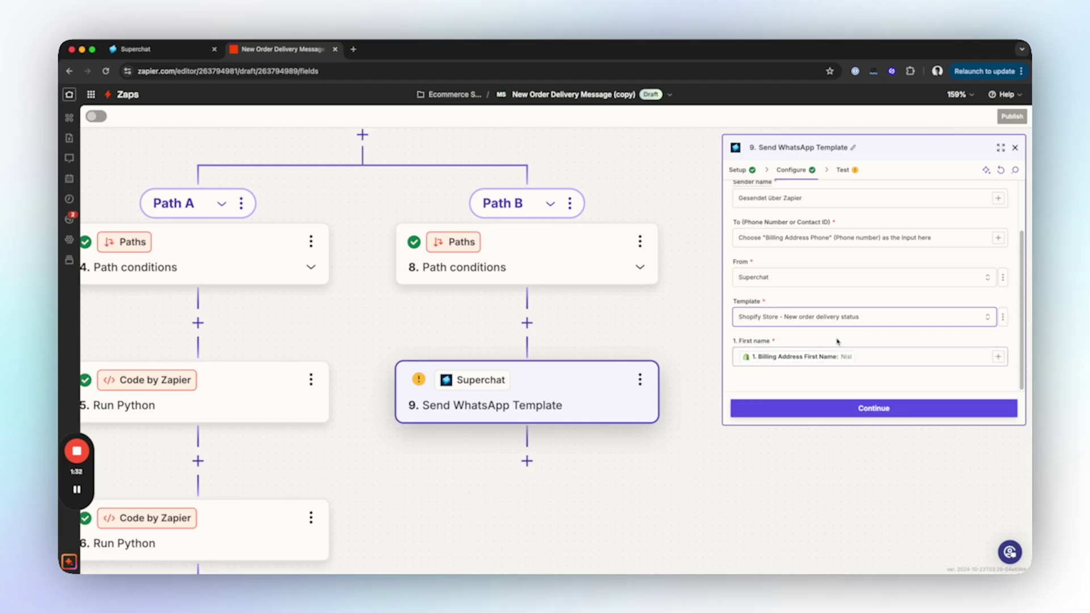
scroll(528, 312, up, 5)
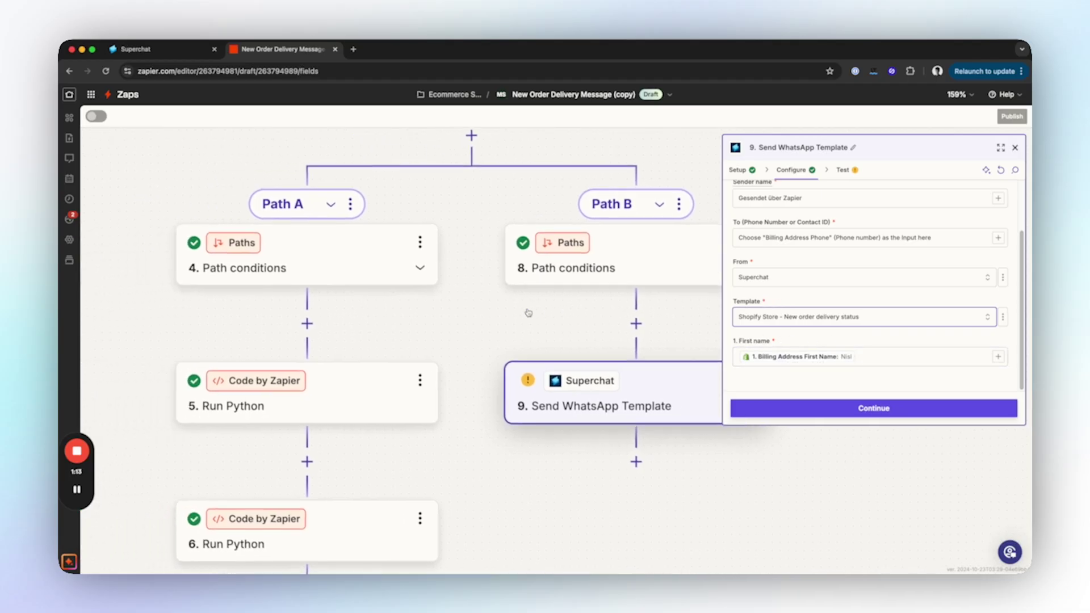
Review Path A's phone conditions and step 5's code stripping a leading 0 or 00.
click(506, 297)
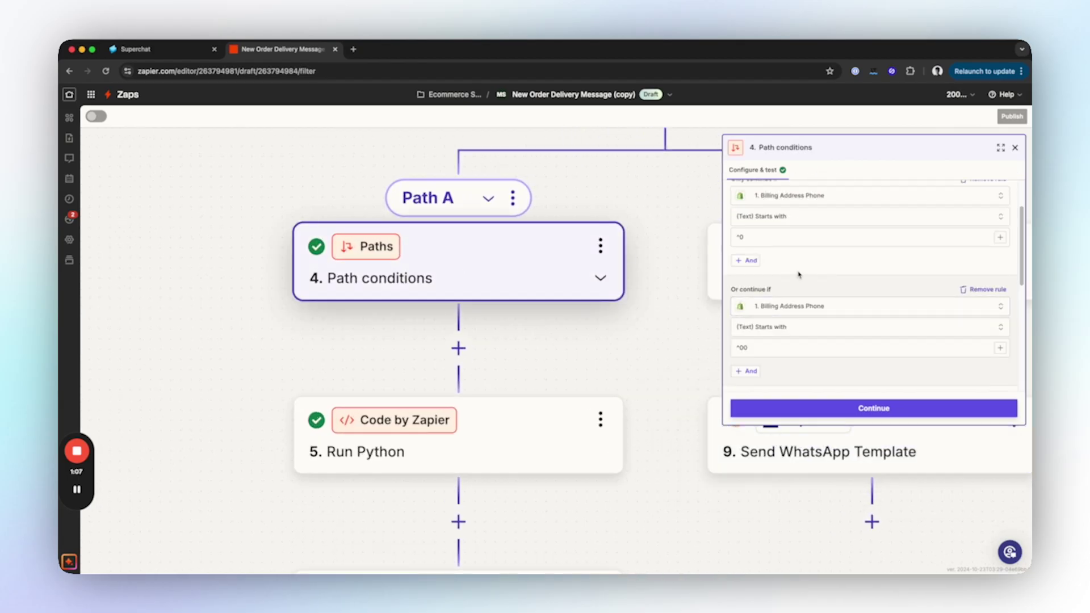
scroll(799, 275, down, 2)
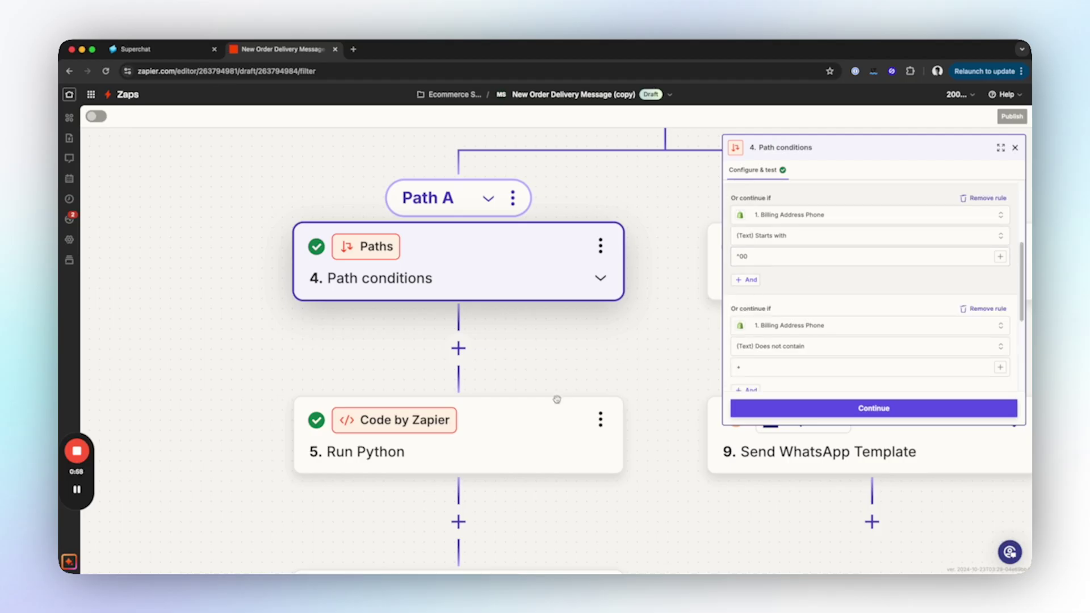
click(535, 426)
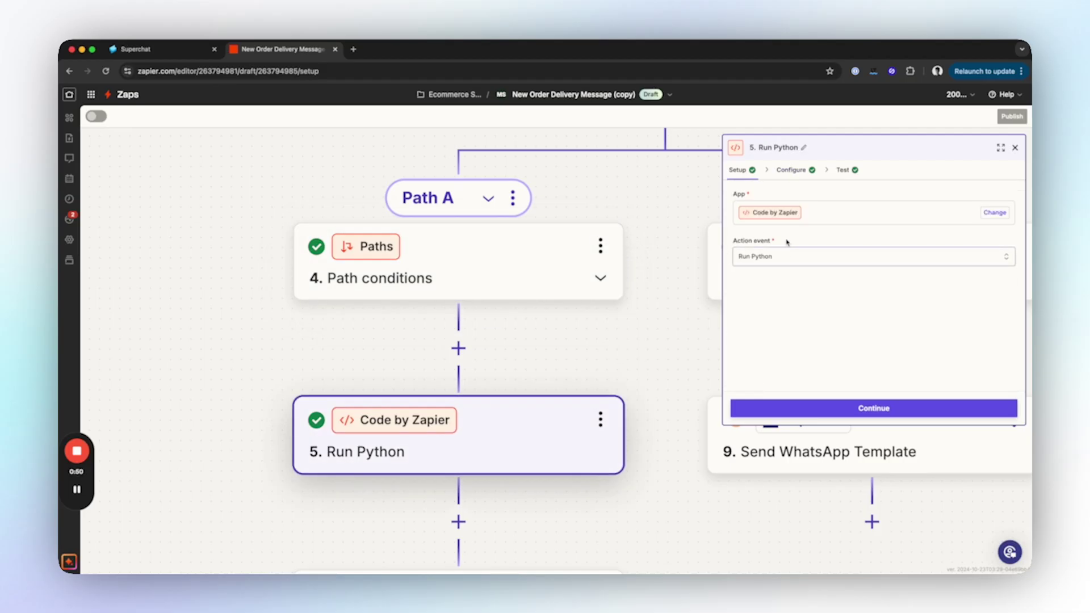
click(792, 171)
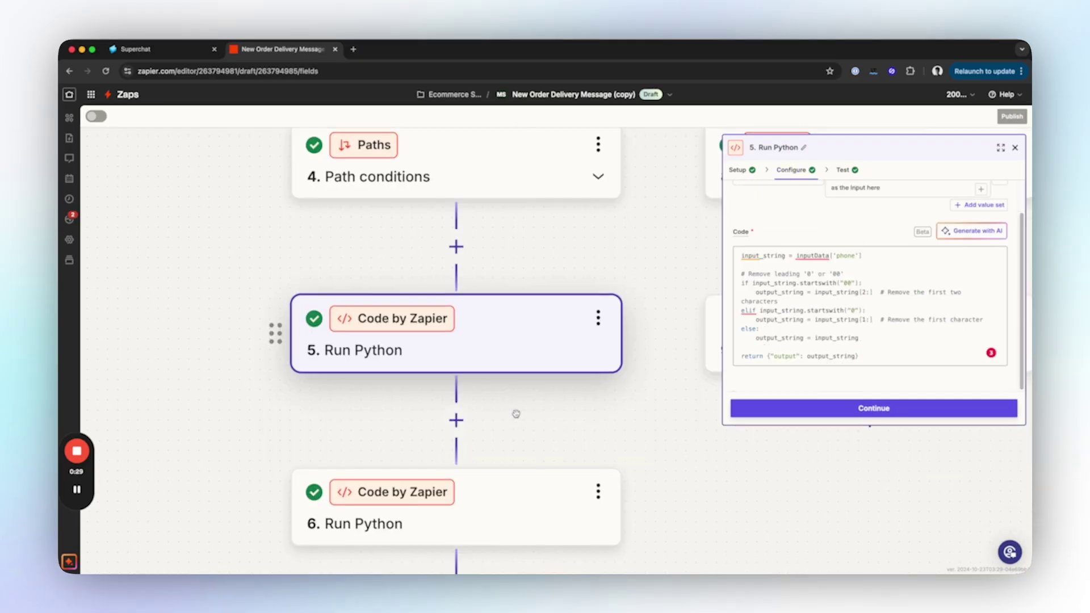
scroll(515, 416, down, 2)
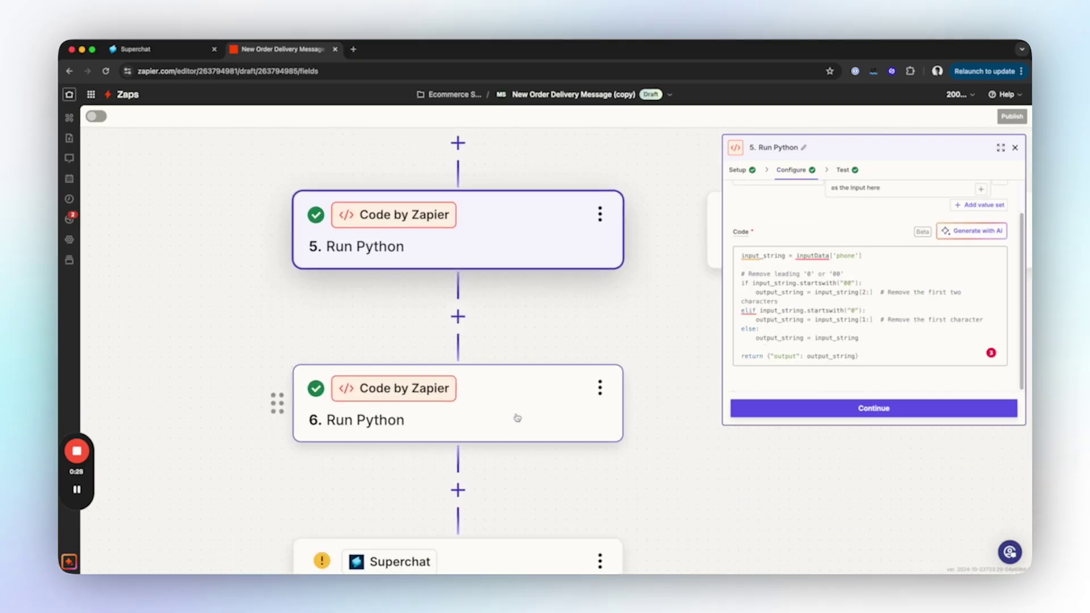
click(515, 404)
scroll(618, 298, down, 1)
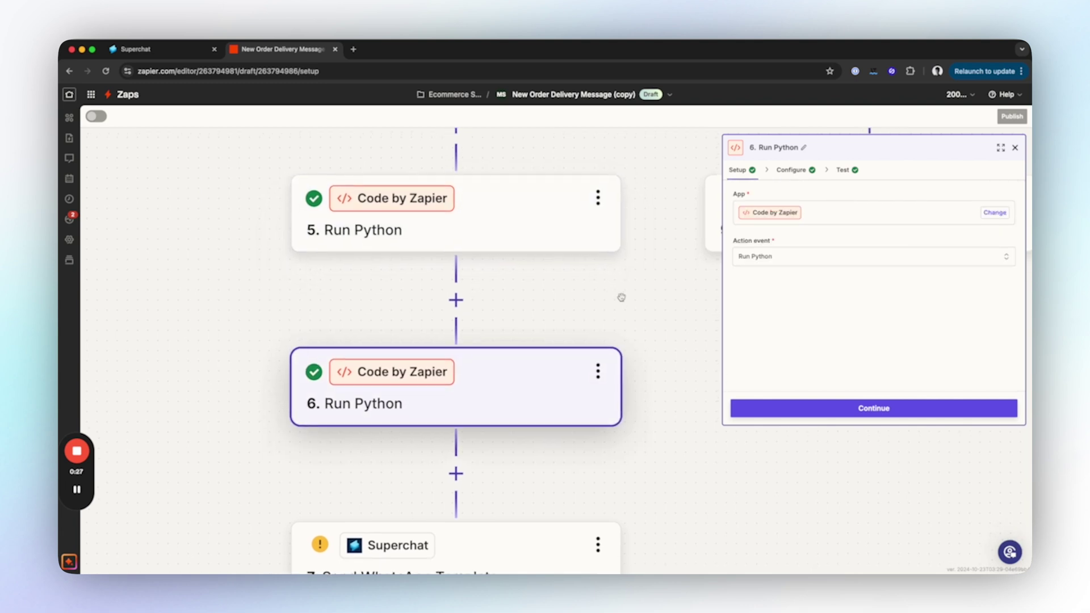
Read step 6's code that prepends the country prefix unless the phone starts with '+', selecting 'rp'.
click(795, 172)
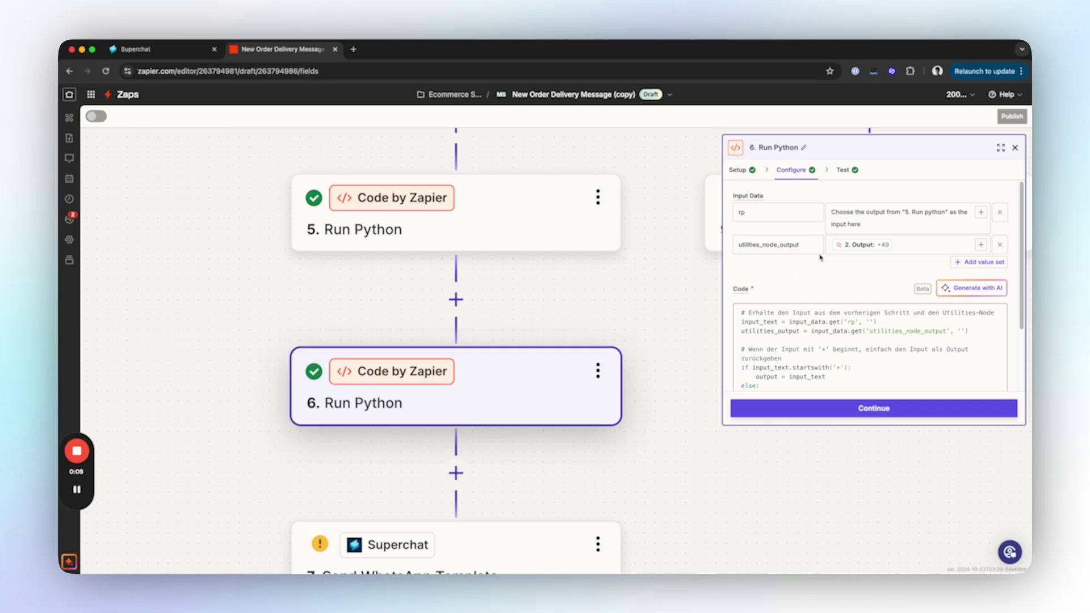
scroll(767, 266, down, 3)
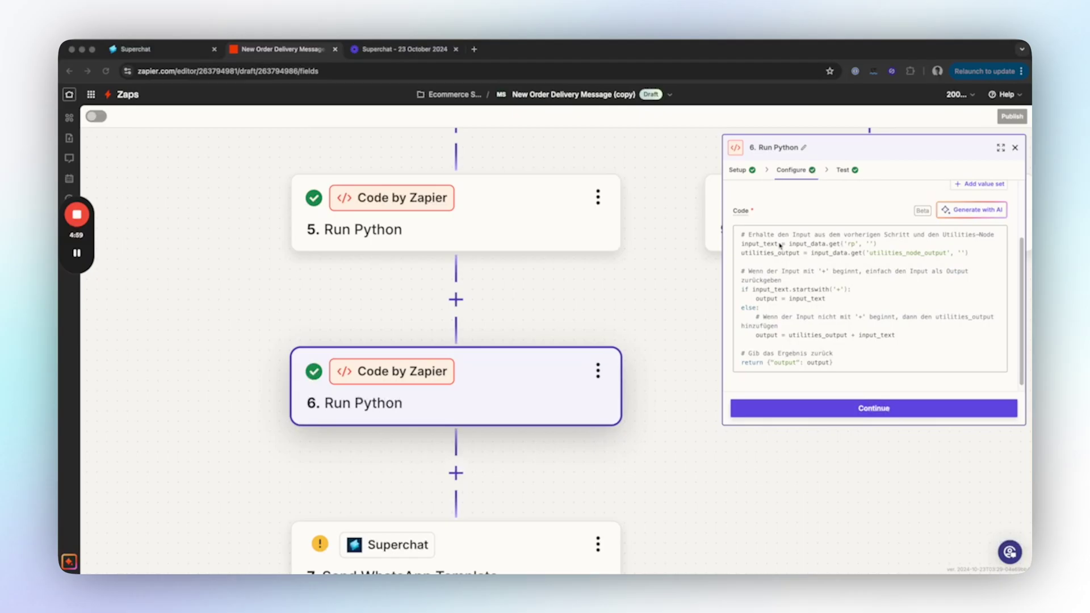
click(853, 243)
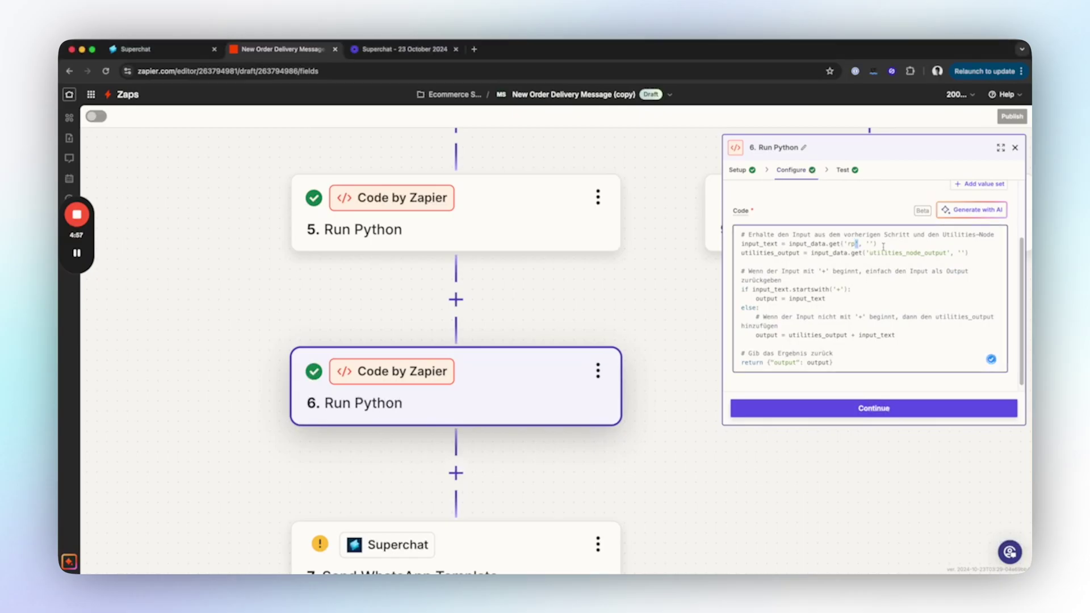
double_click(904, 253)
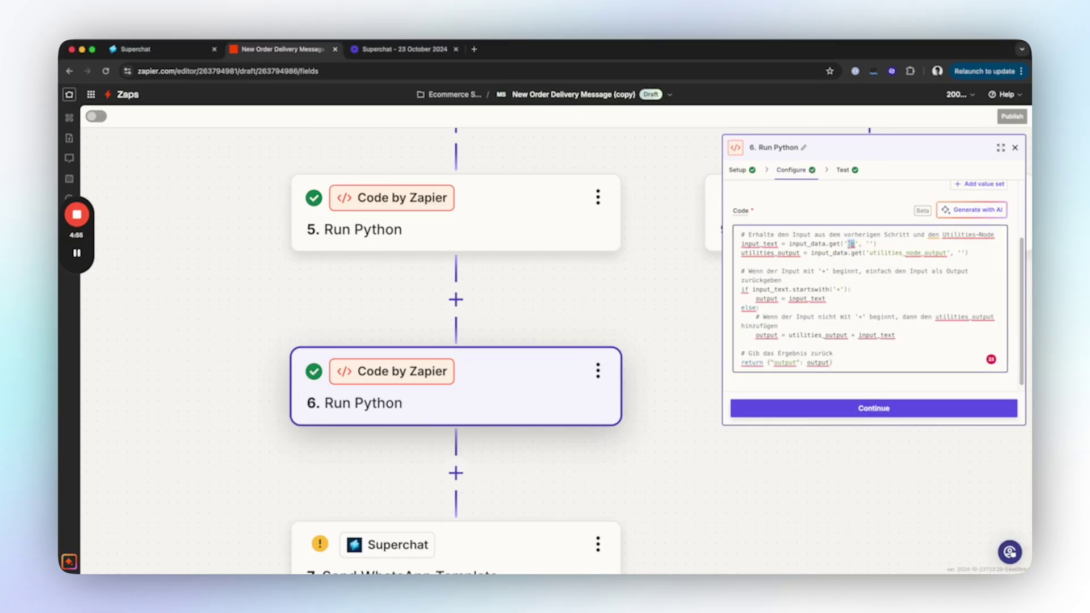
scroll(499, 445, down, 3)
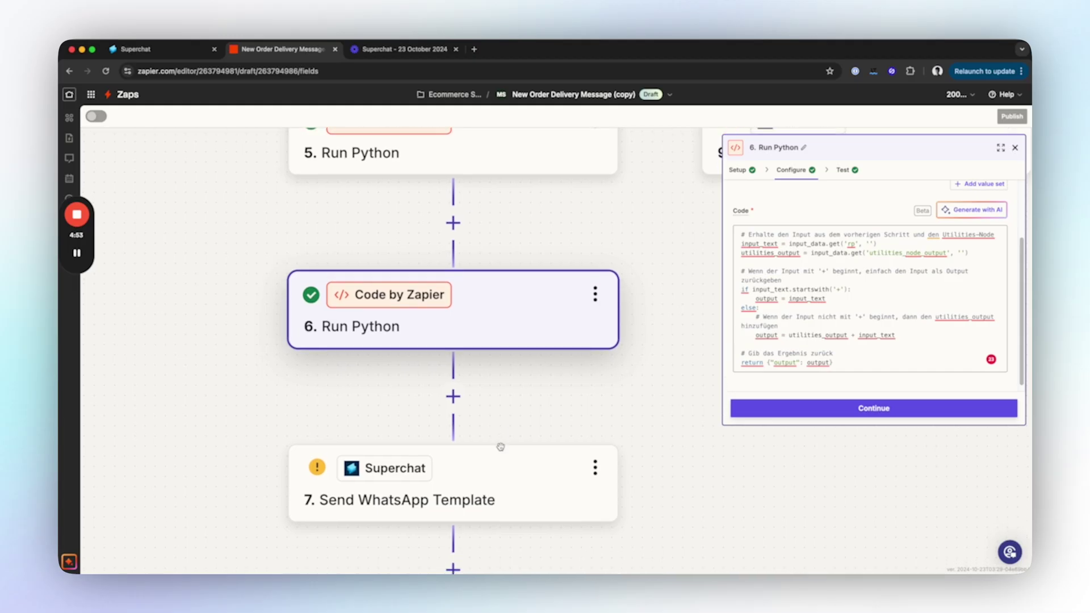
Check step 7's Superchat app, Send WhatsApp Template event and connected account.
click(501, 406)
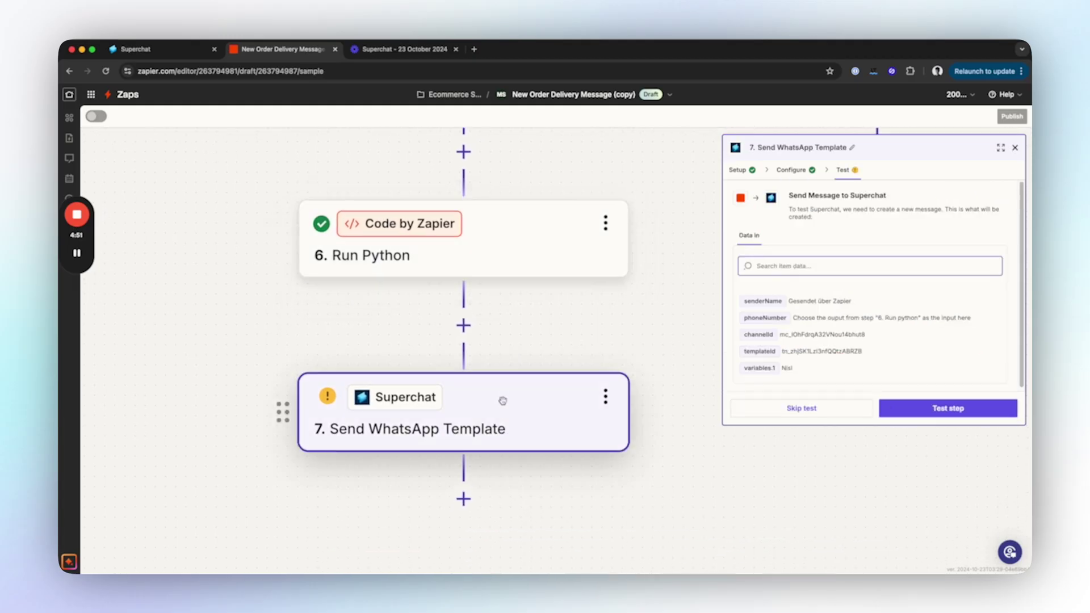
click(790, 170)
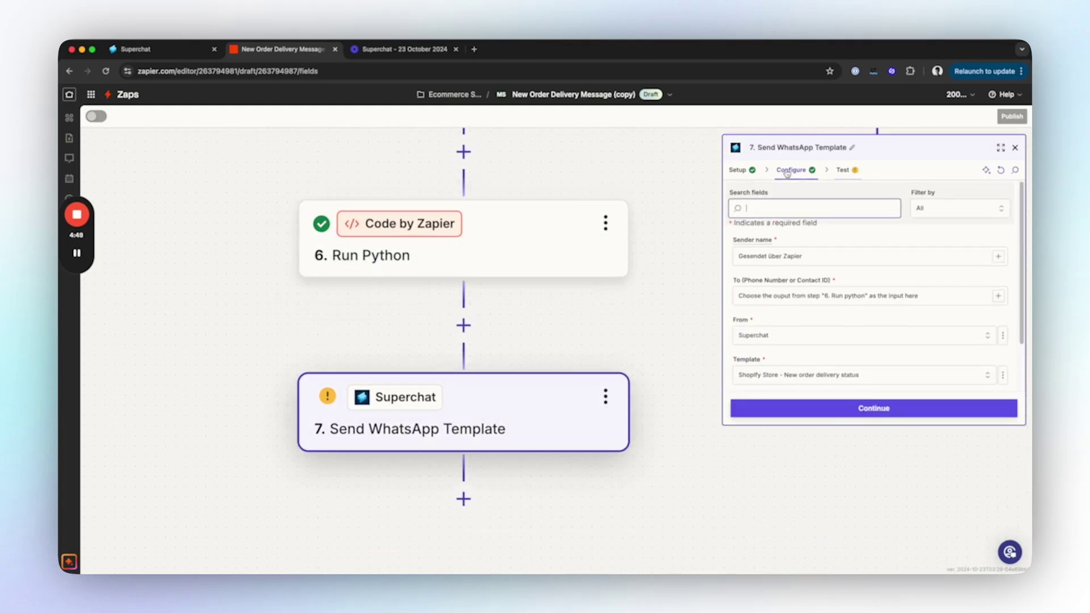
click(735, 172)
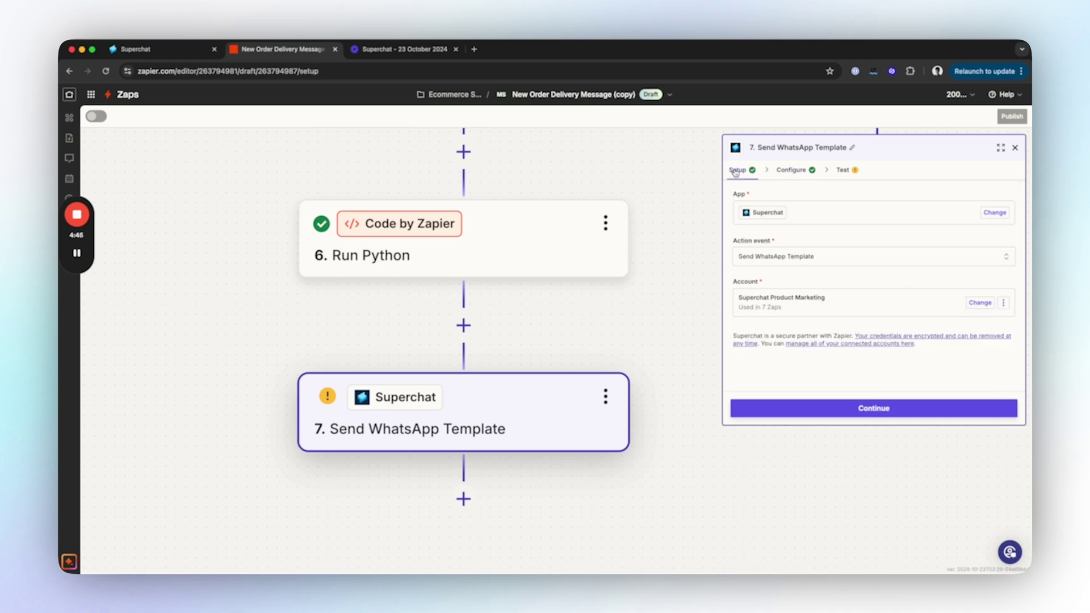